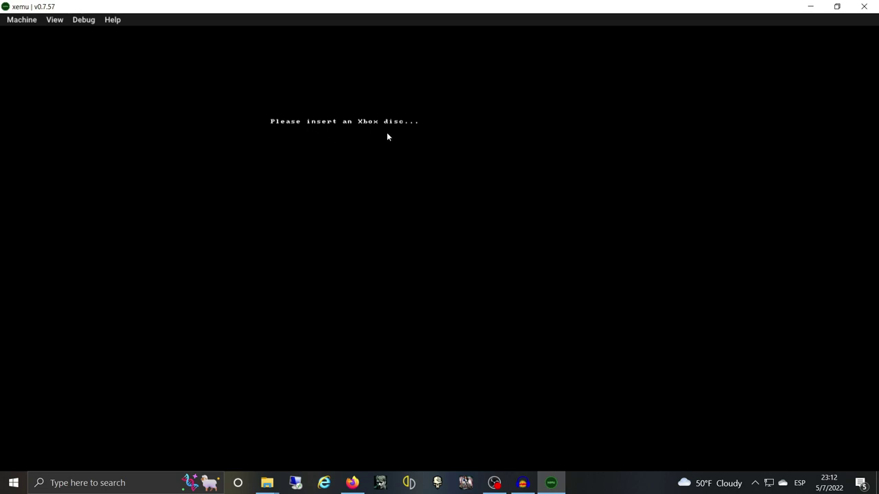
Step: Open the disc image selection to see how a game is loaded, and leave it without choosing a file
click(14, 20)
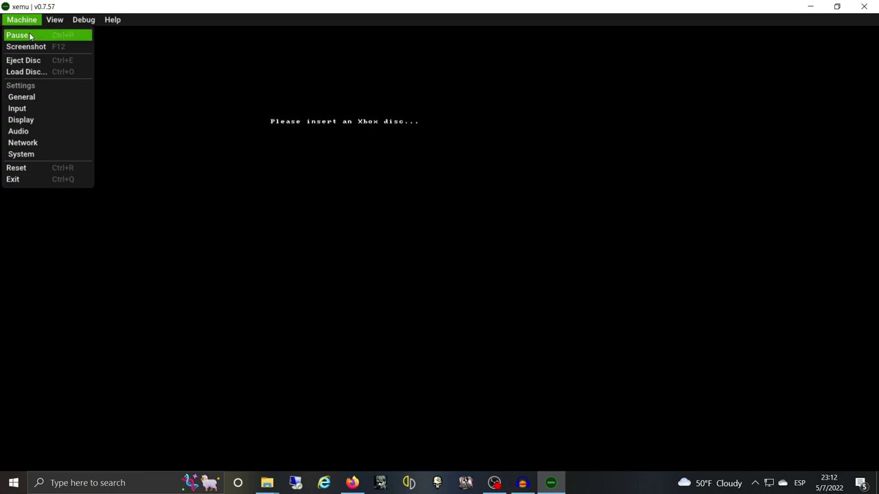
click(46, 73)
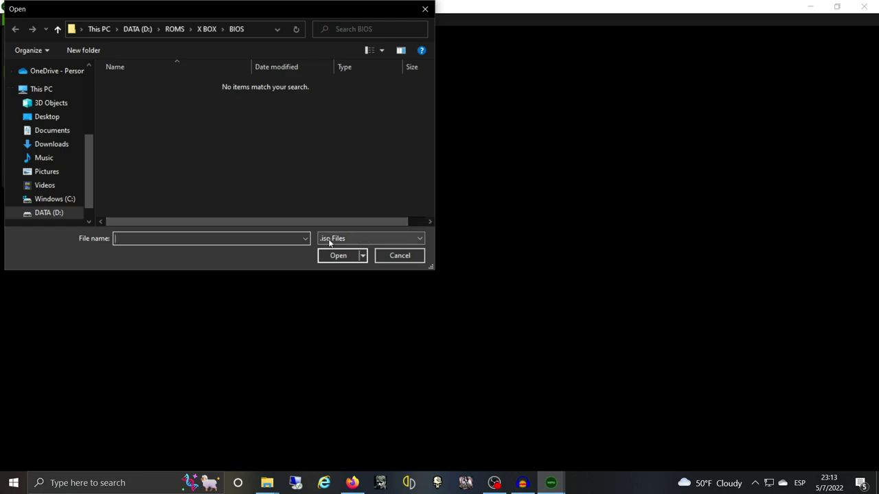
click(398, 256)
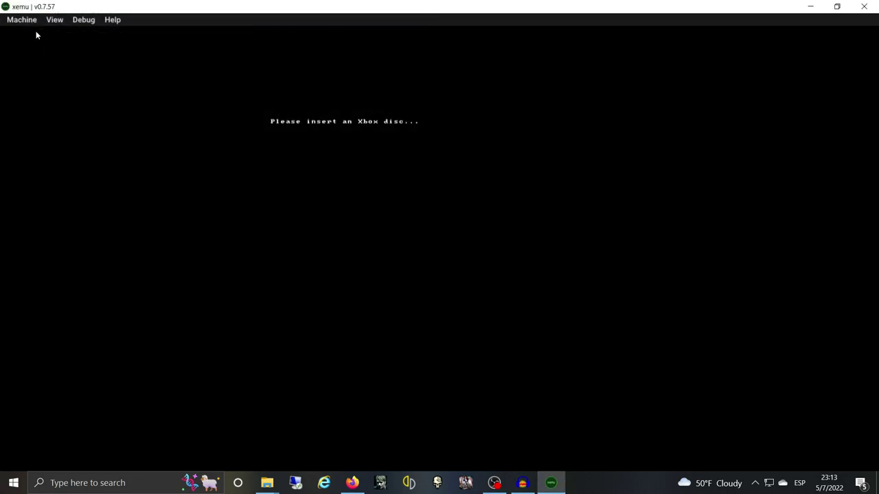
Step: View the General settings and assign the STK-7024X gamepad to controller port 1 in the input settings
click(21, 20)
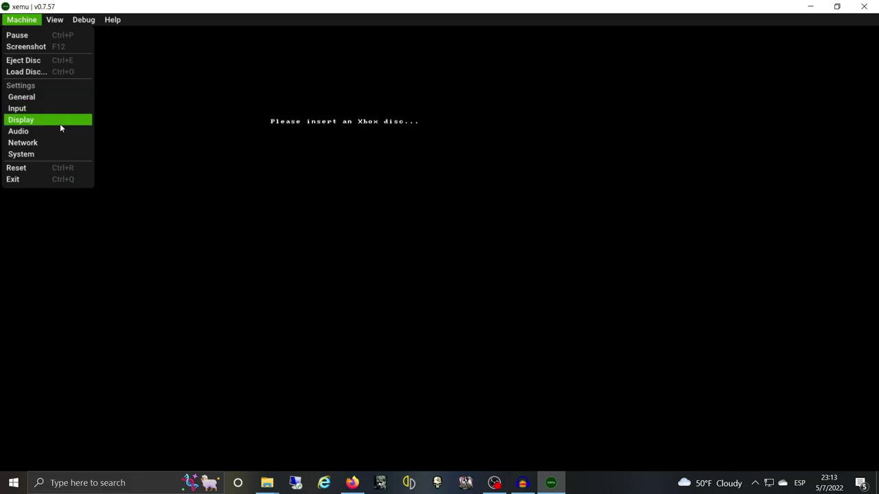
click(51, 96)
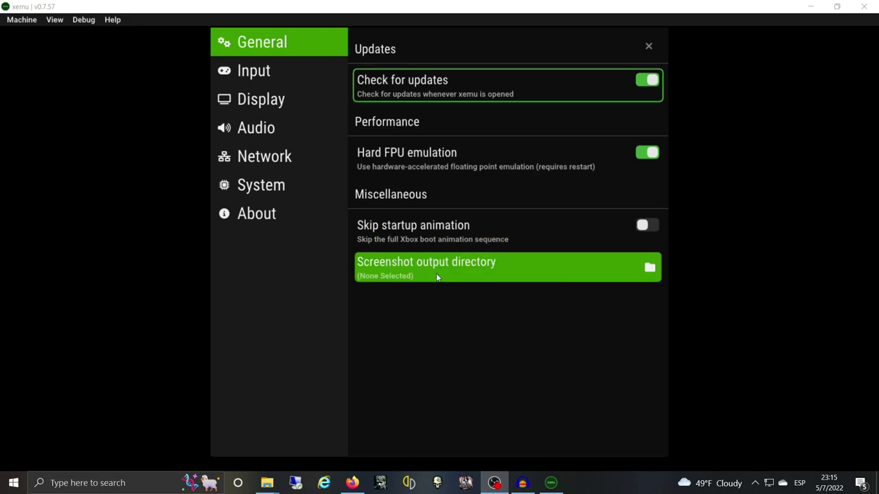
click(267, 71)
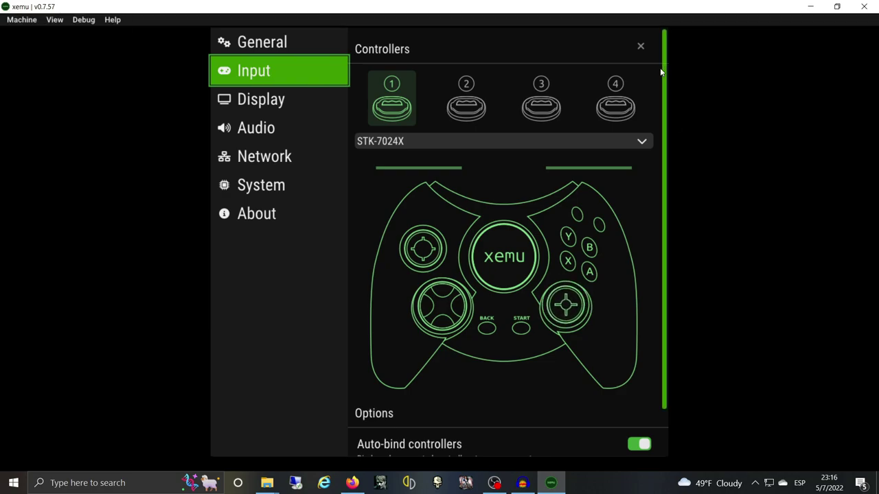
click(604, 142)
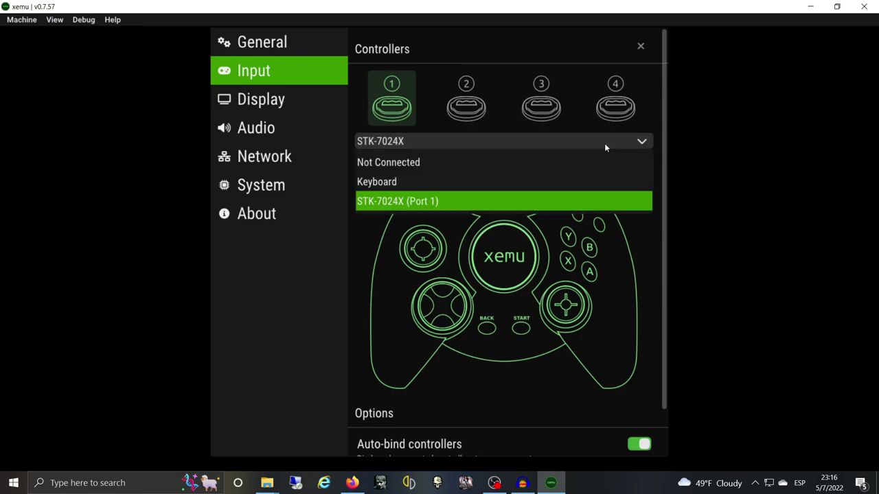
click(545, 203)
click(466, 103)
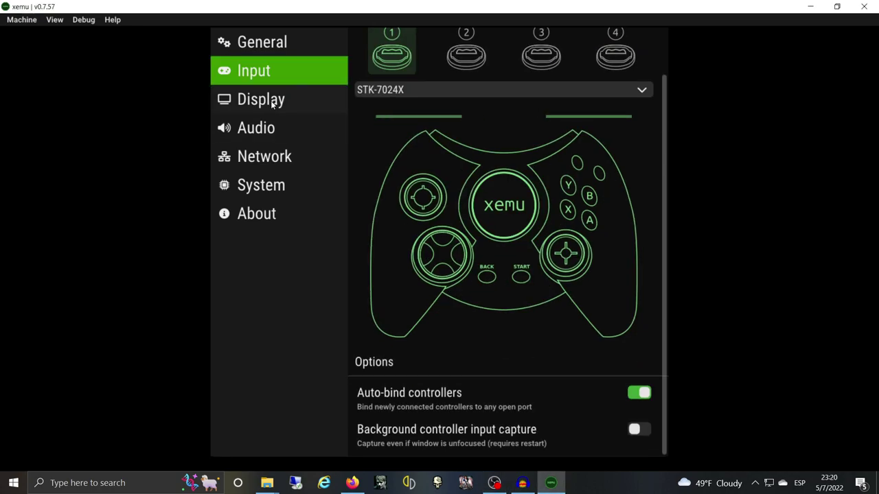
Step: Examine the available internal resolution scale options in the display settings without changing the selection
click(275, 104)
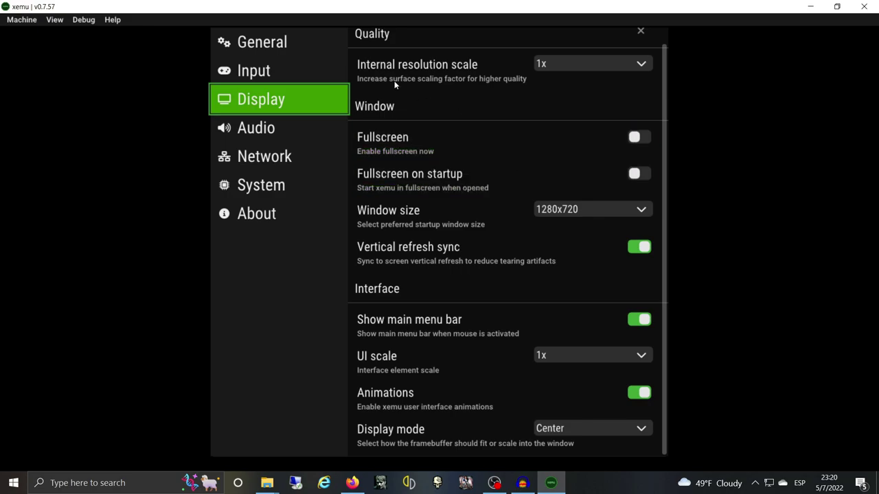
click(569, 64)
scroll(566, 158, down, 1)
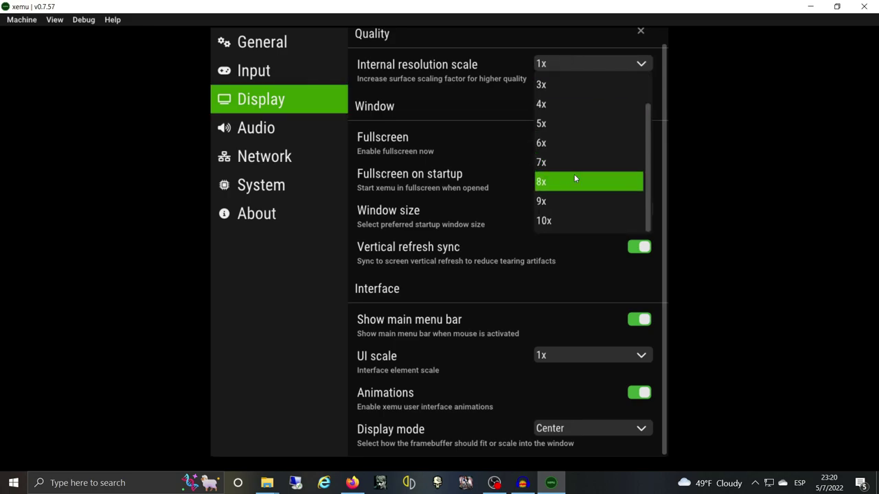
scroll(574, 167, up, 1)
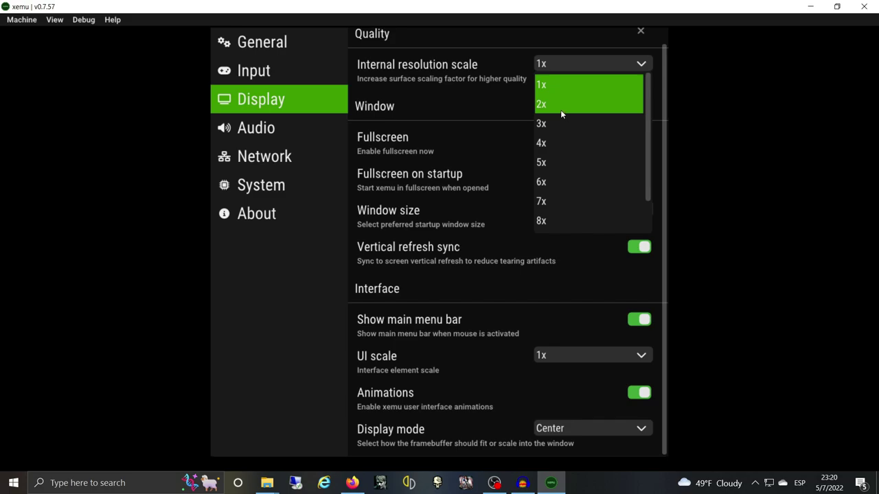
click(448, 89)
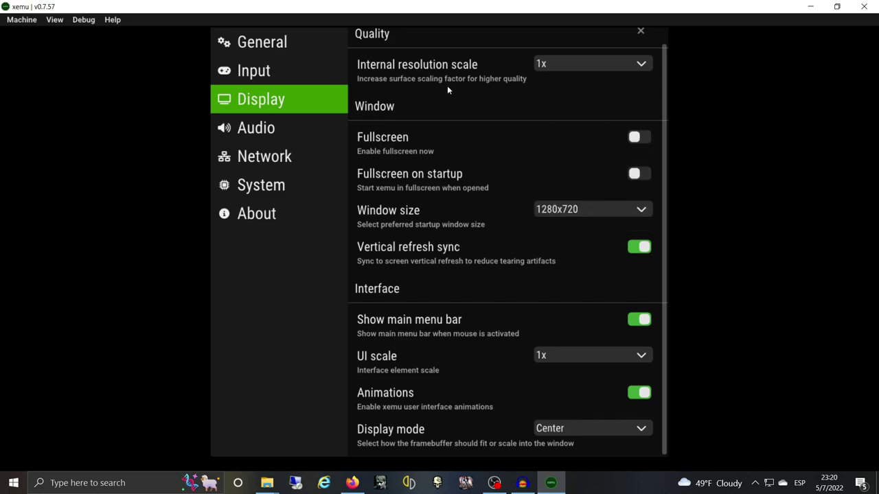
click(557, 68)
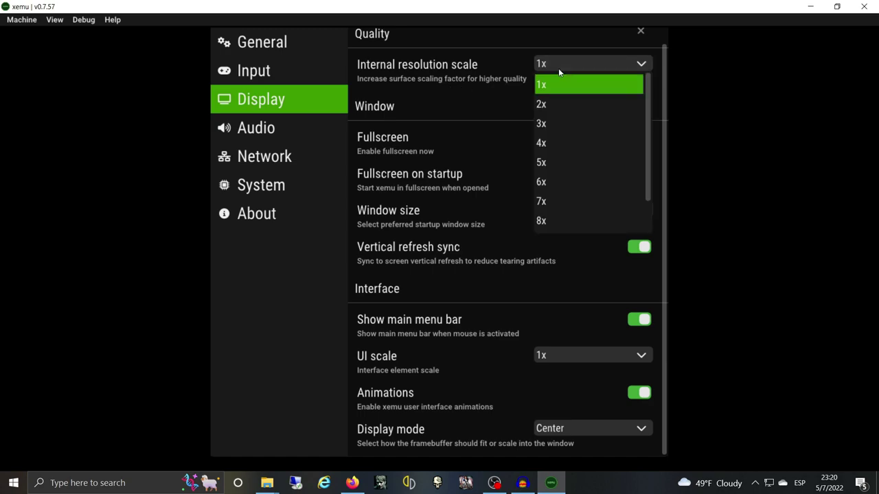
click(485, 96)
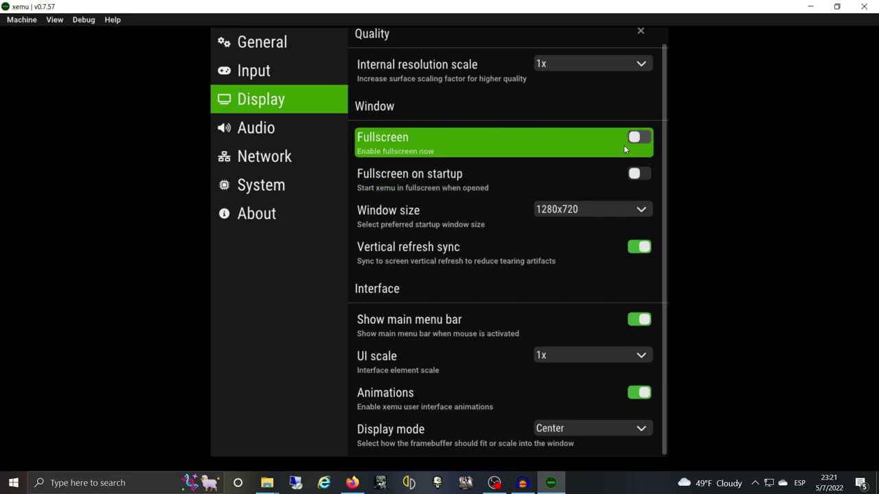
Step: Look through the startup window sizes and select 1280x720
click(615, 215)
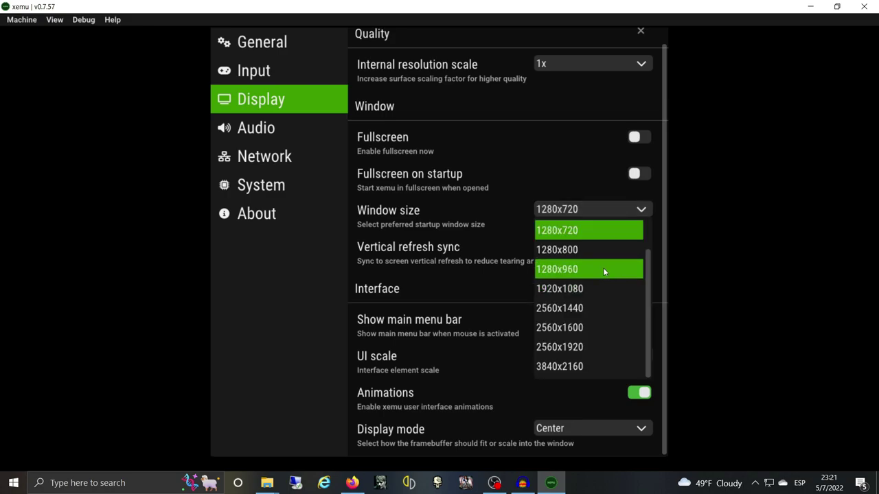
click(606, 228)
click(604, 211)
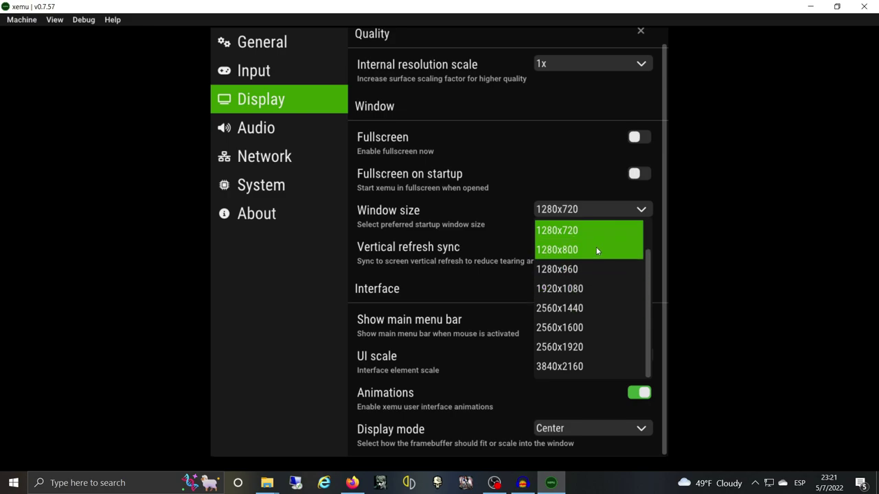
click(576, 223)
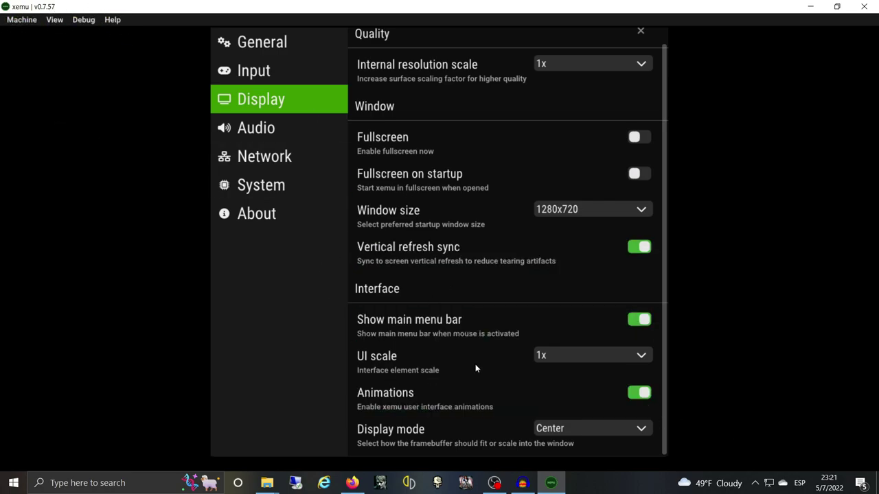
Step: Try the interface at a UI scale of 2x, and set it back to 1x
click(578, 356)
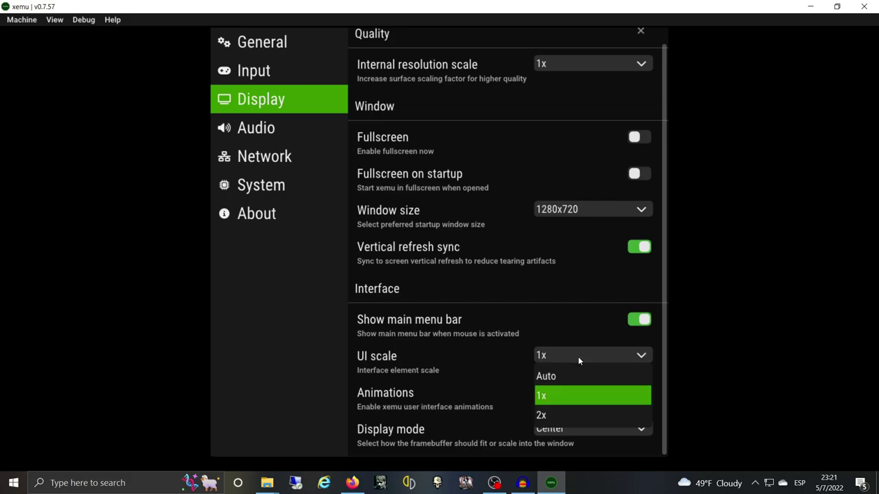
click(567, 415)
scroll(659, 357, down, 5)
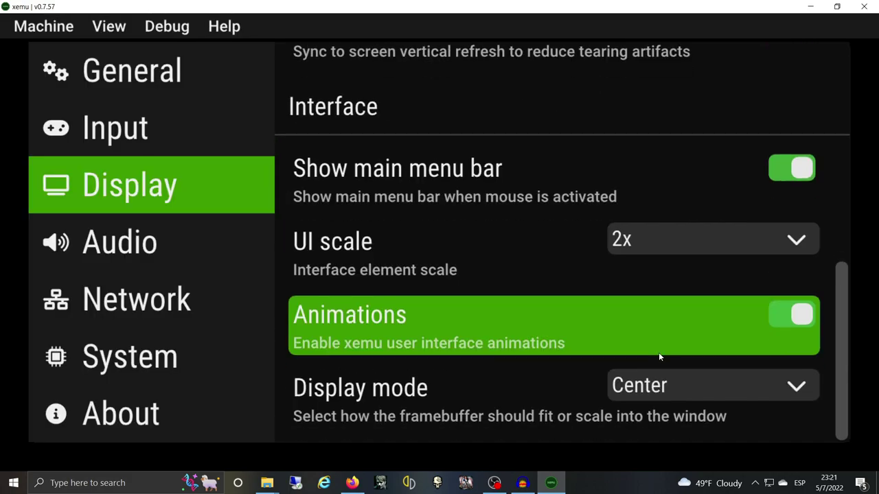
click(650, 248)
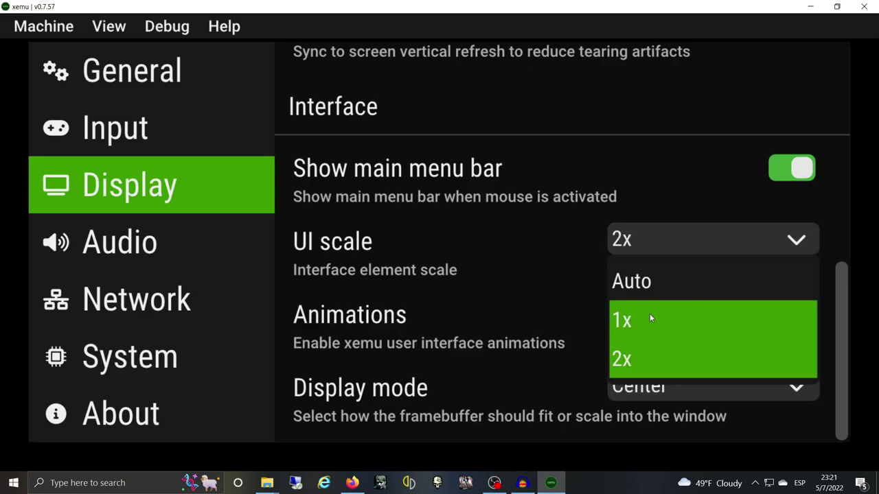
click(650, 317)
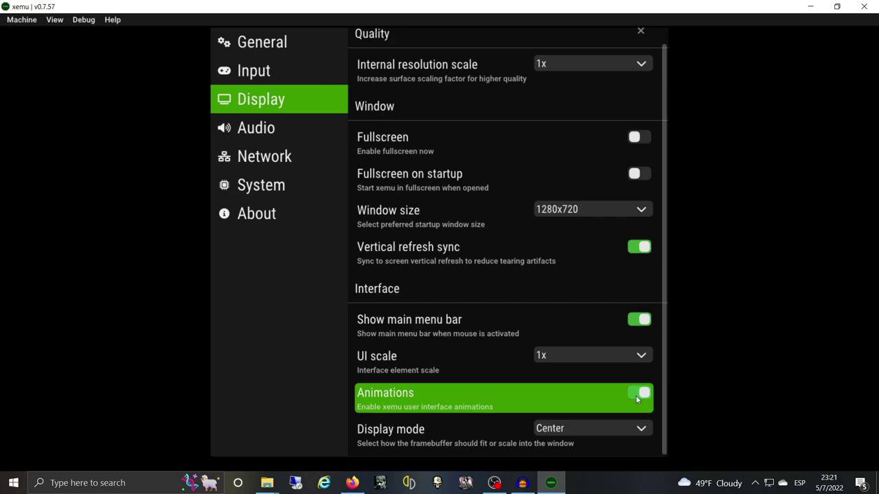
Step: Set the display mode to Center, and view the Audio and Network settings
click(567, 427)
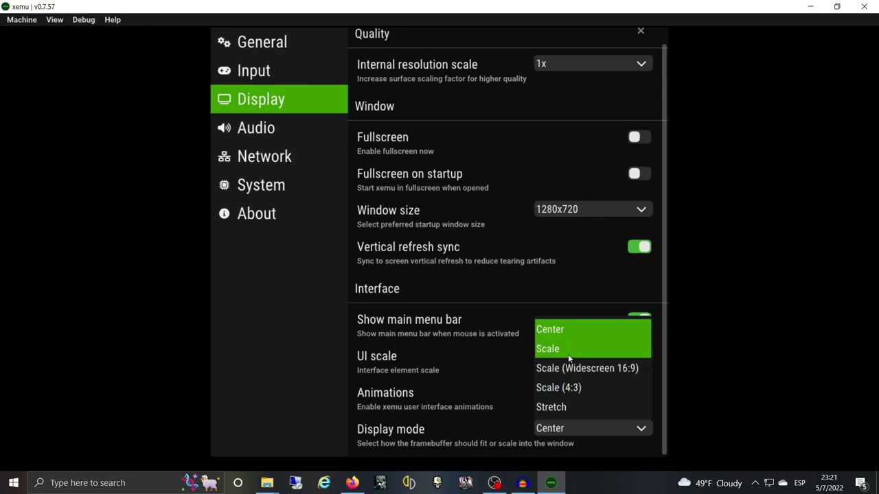
click(562, 333)
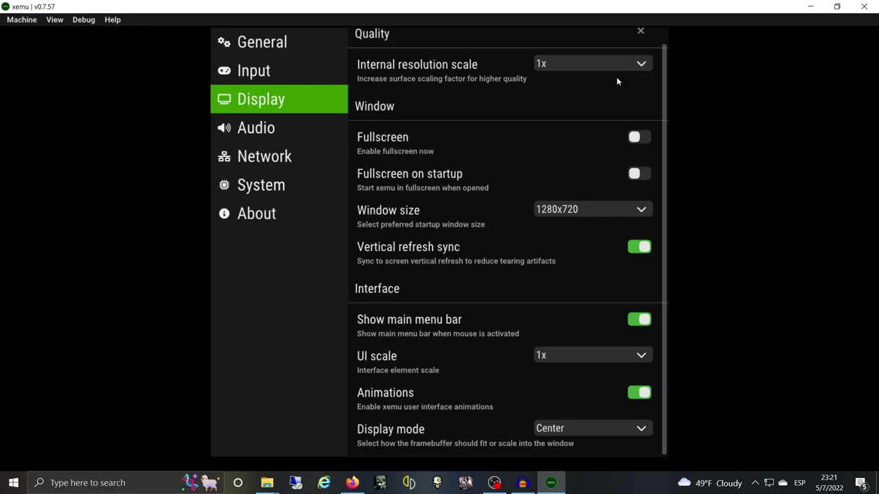
click(259, 130)
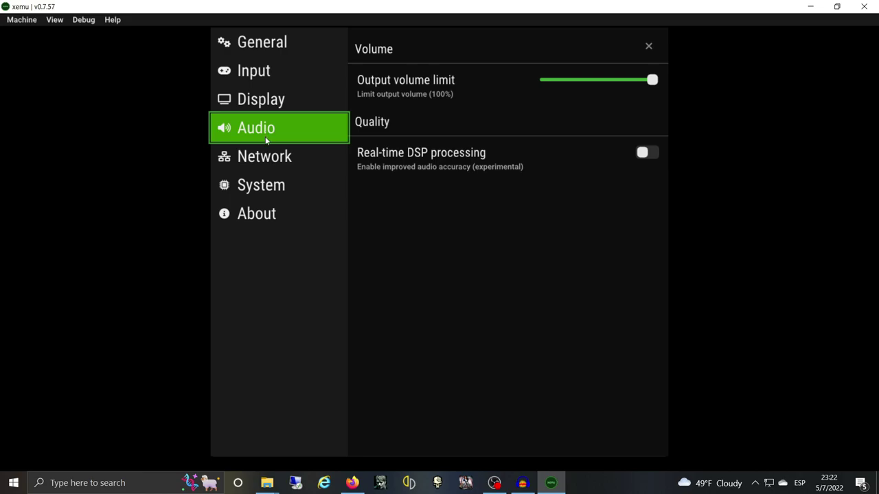
click(273, 167)
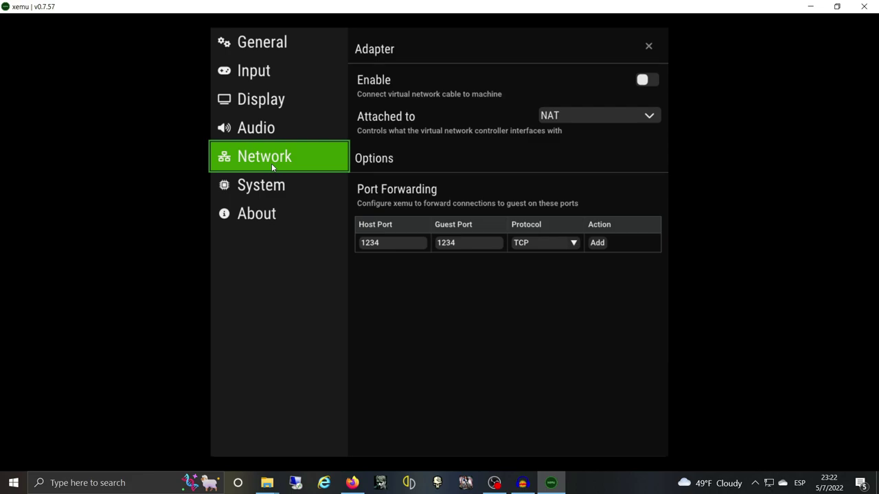
Step: Check the system memory options in the system settings and select HDTV (Default) as the AV pack
click(268, 189)
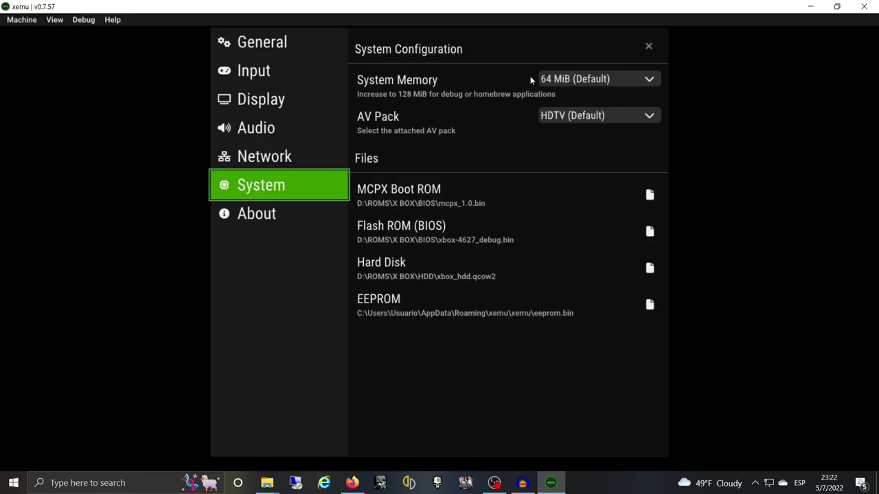
click(565, 81)
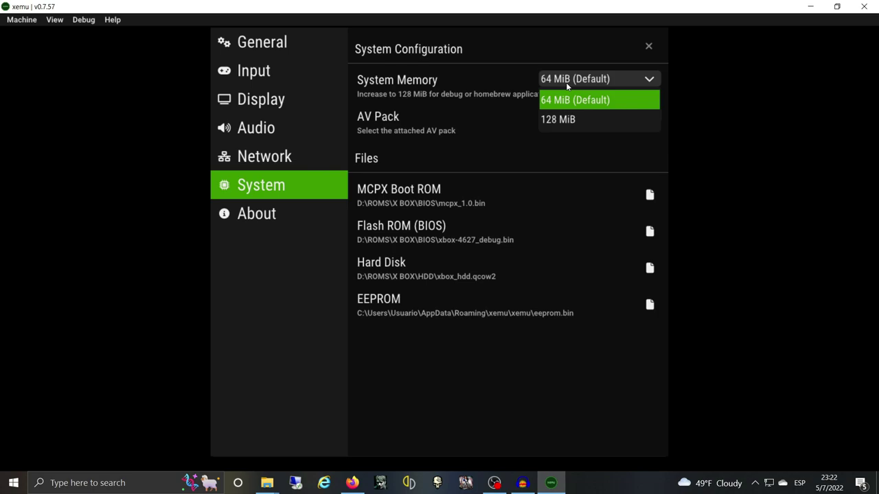
click(567, 83)
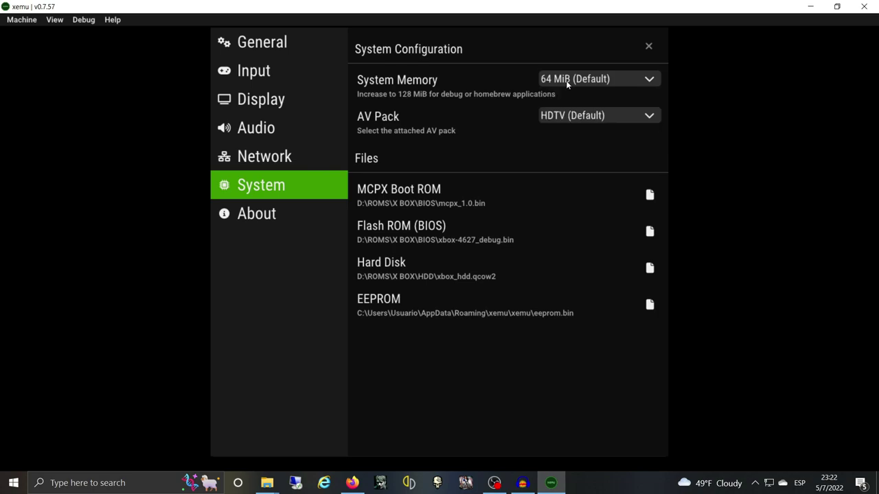
click(577, 117)
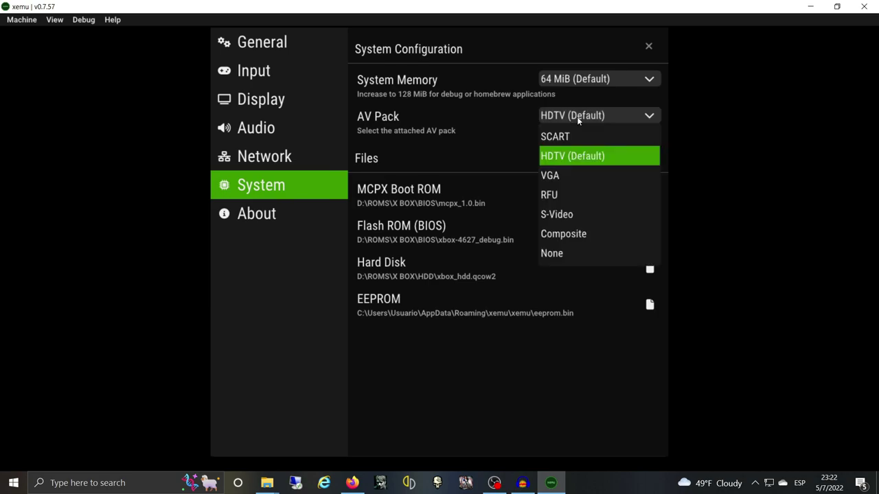
click(604, 158)
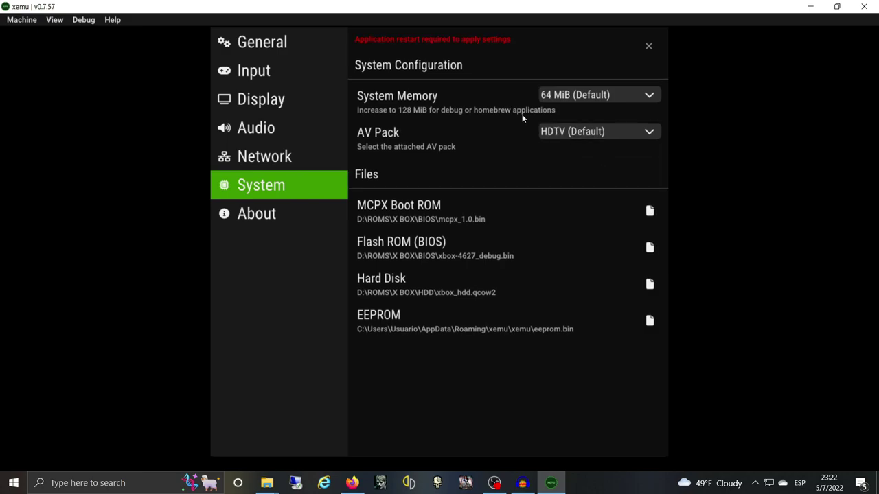
click(558, 133)
click(562, 134)
Step: Examine the build and system information on the About page, highlighting its text, and close the settings
click(256, 215)
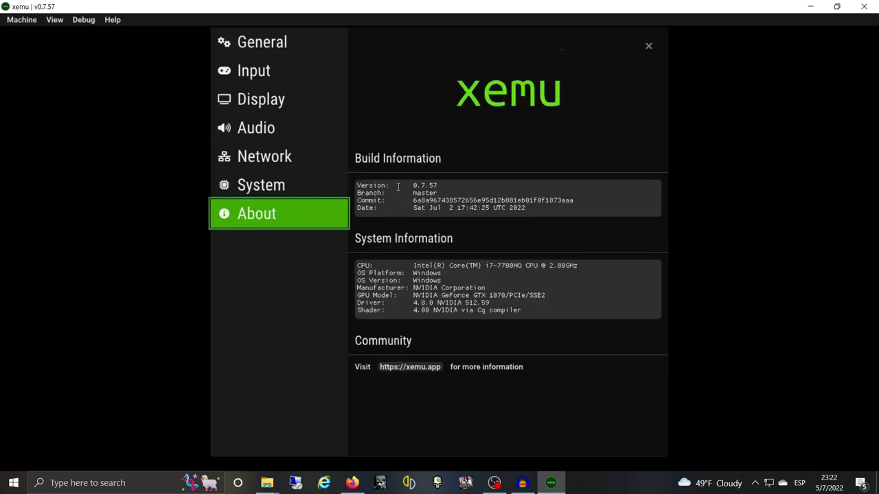
drag(410, 193, 442, 198)
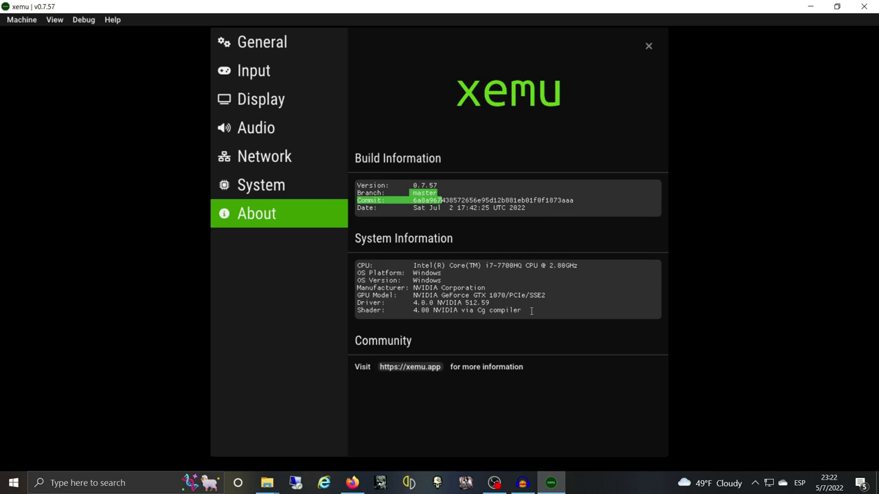
drag(530, 311, 394, 265)
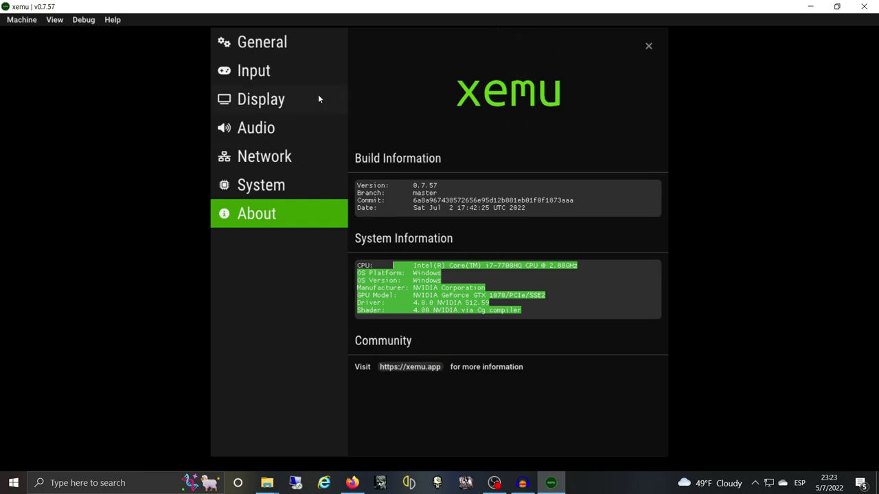
click(648, 46)
Step: Check the view options, including the available internal resolution scales and the fullscreen option
click(55, 19)
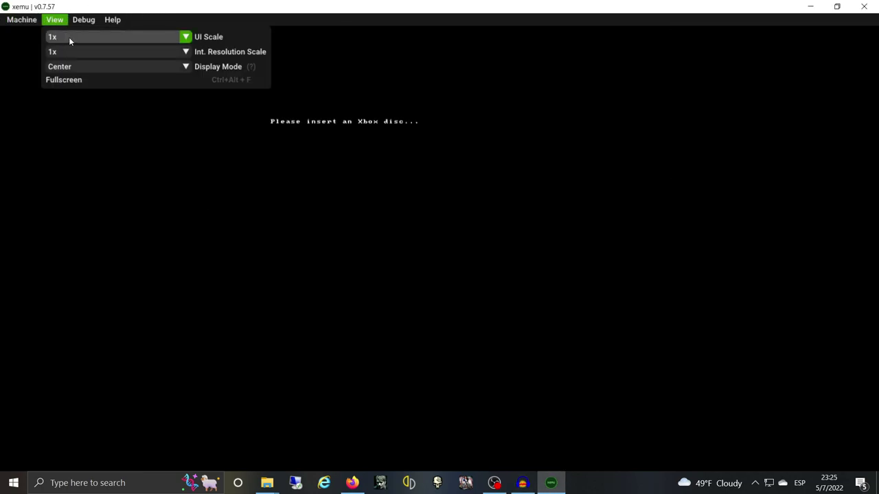
click(185, 52)
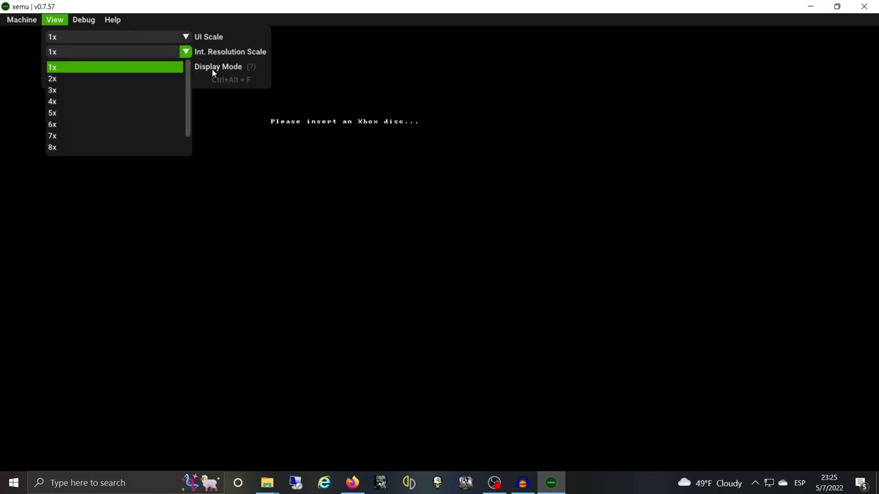
click(258, 137)
click(55, 20)
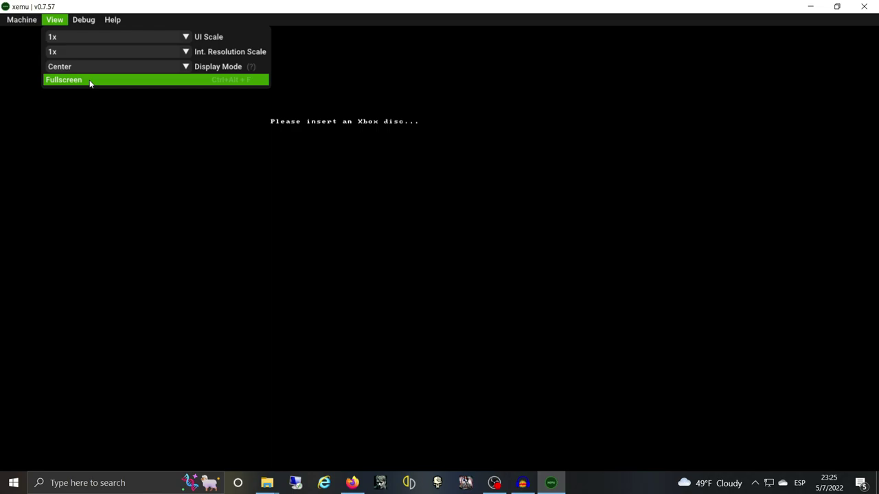
Step: Open the Video Debug window, expand its advanced statistics, enlarge the window to view the full graph, and close it
mouse_move(83, 20)
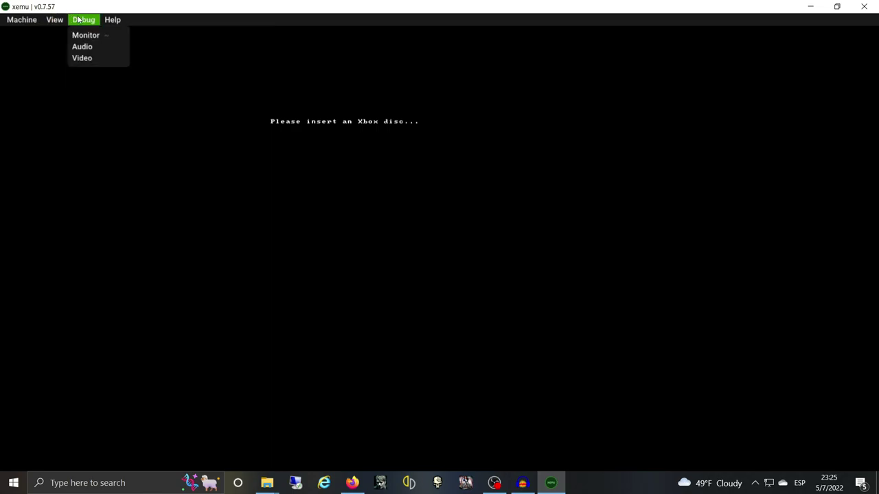
click(99, 60)
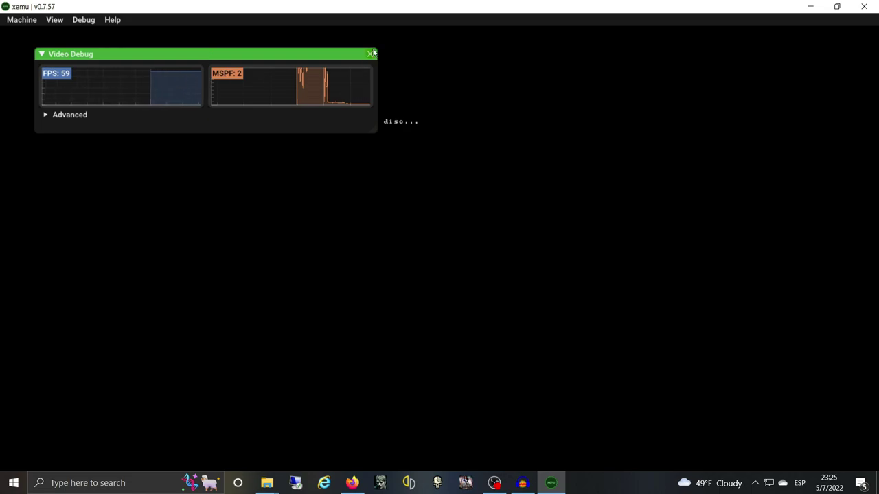
click(83, 114)
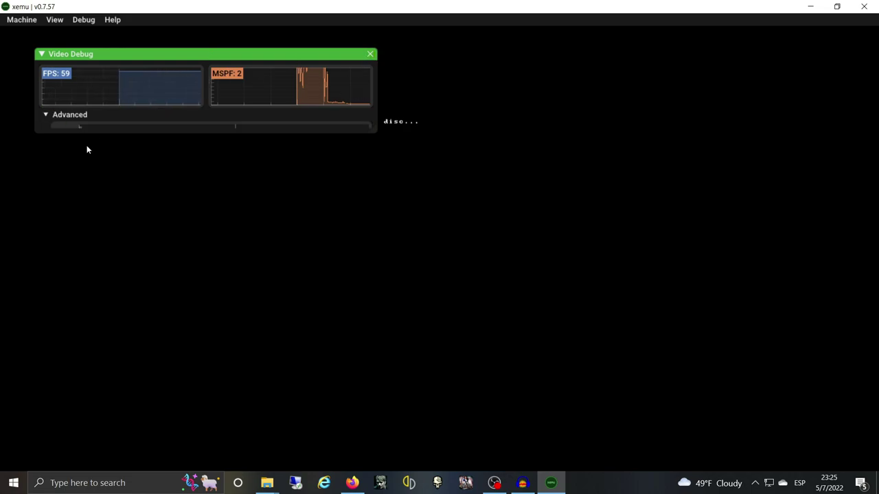
drag(135, 274, 188, 408)
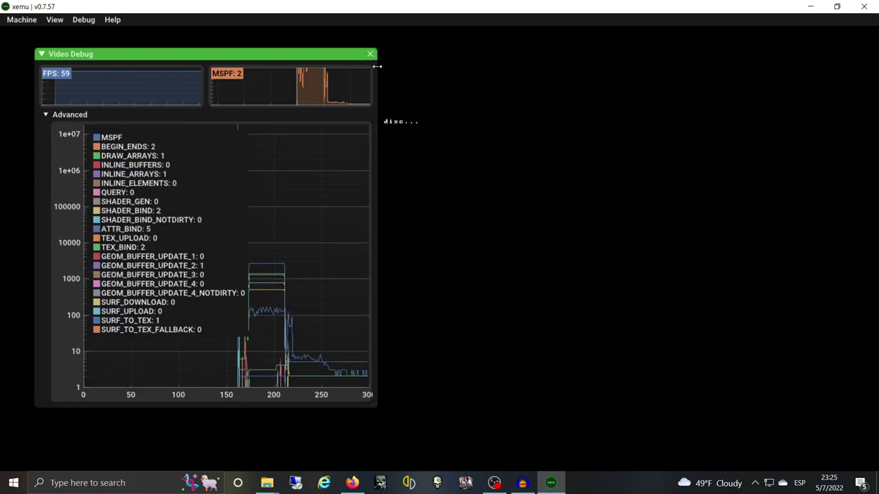
click(370, 54)
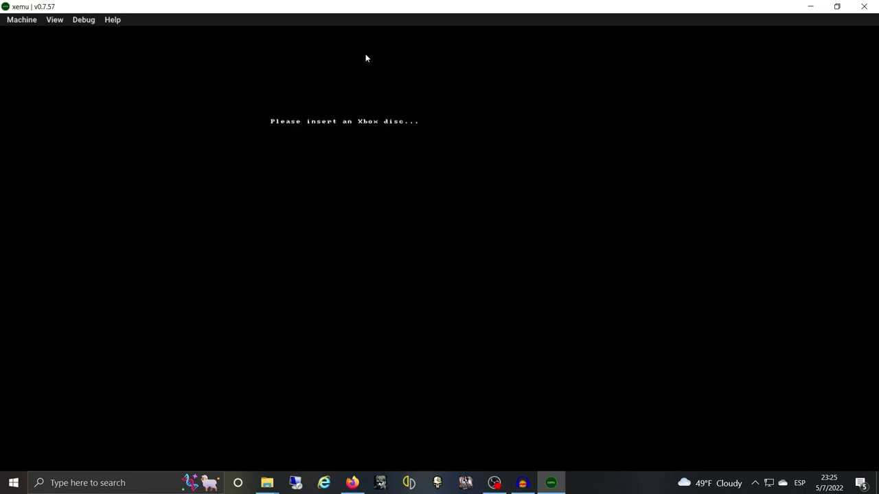
click(113, 21)
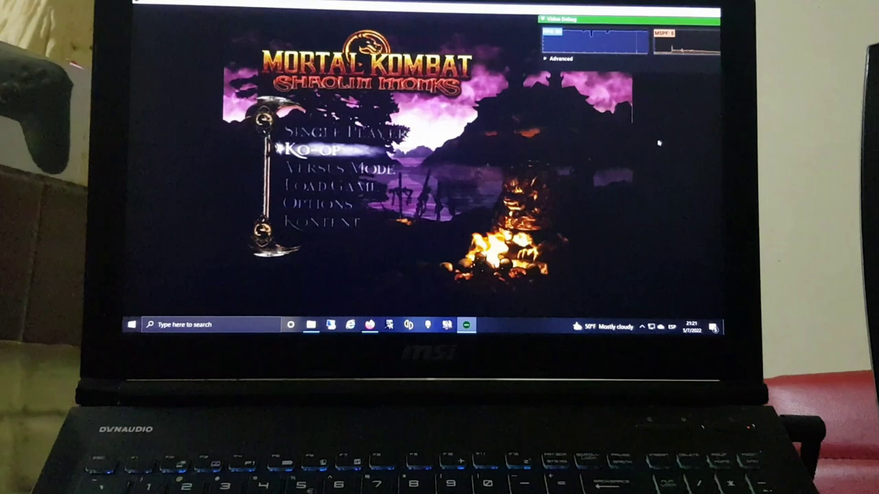
key(Return)
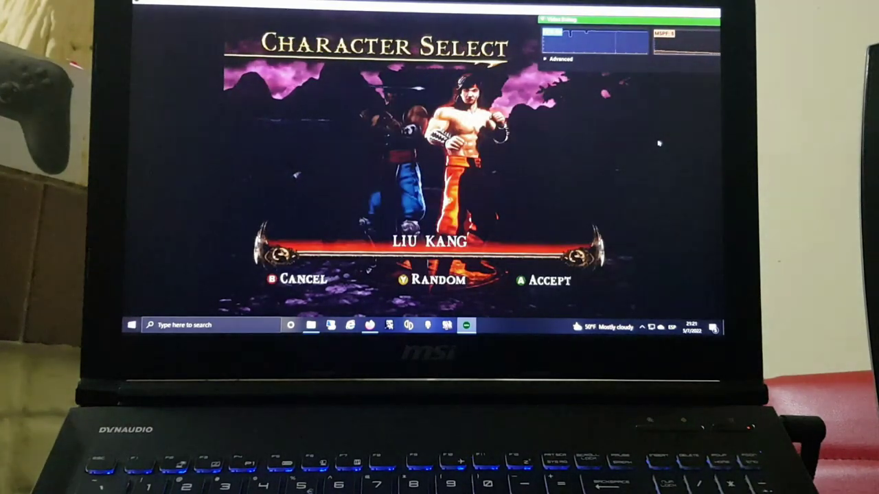
key(Return)
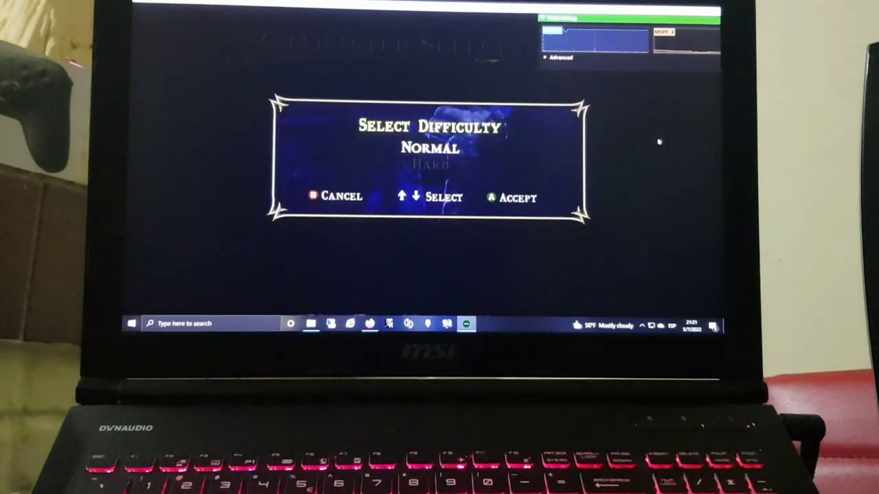
key(Return)
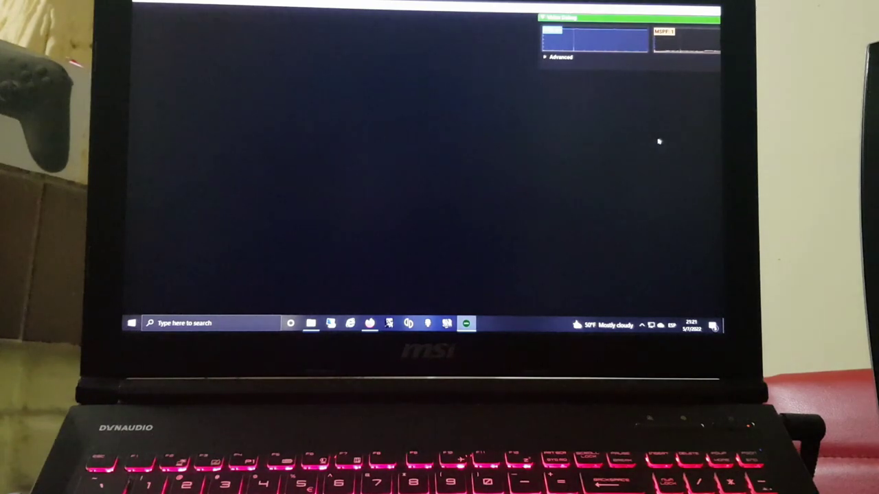